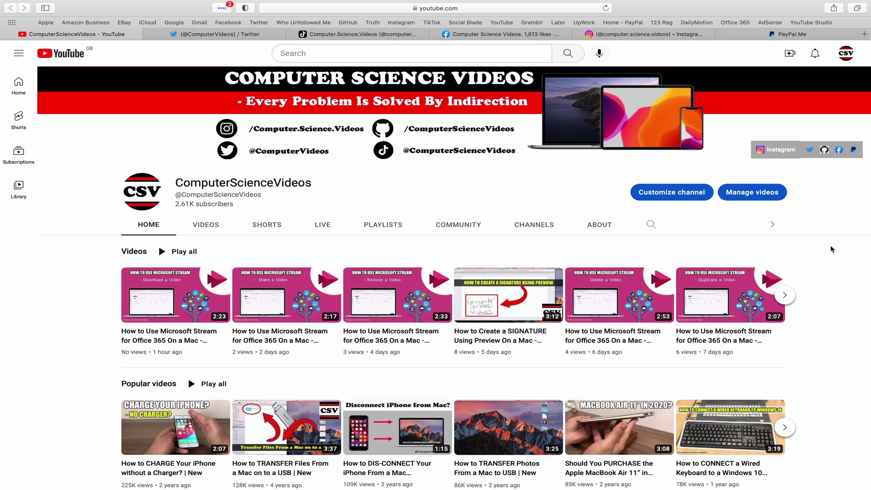
- View the channel's Twitter, TikTok, Facebook and Instagram profiles and its PayPal.Me page in the open browser tabs
left_click(213, 34)
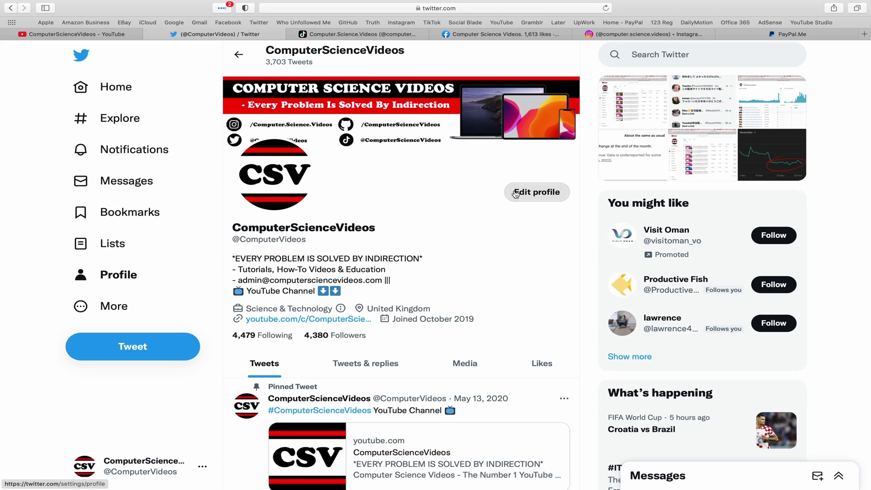
left_click(380, 34)
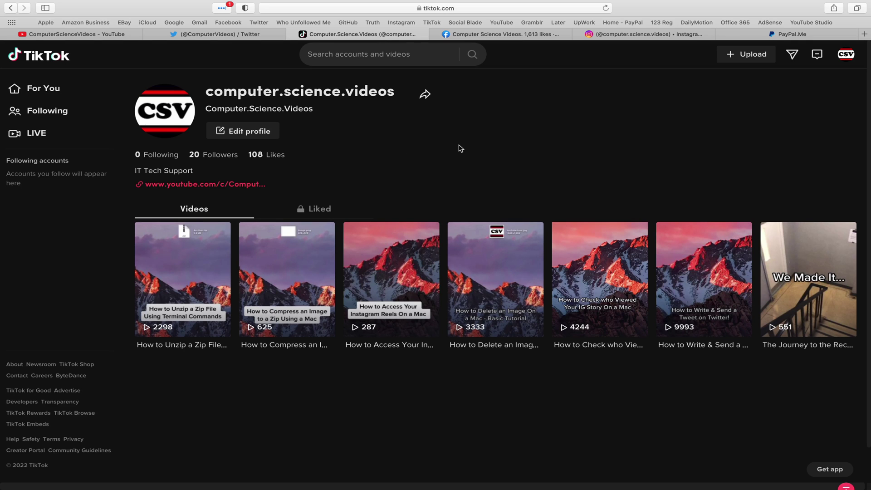
left_click(504, 34)
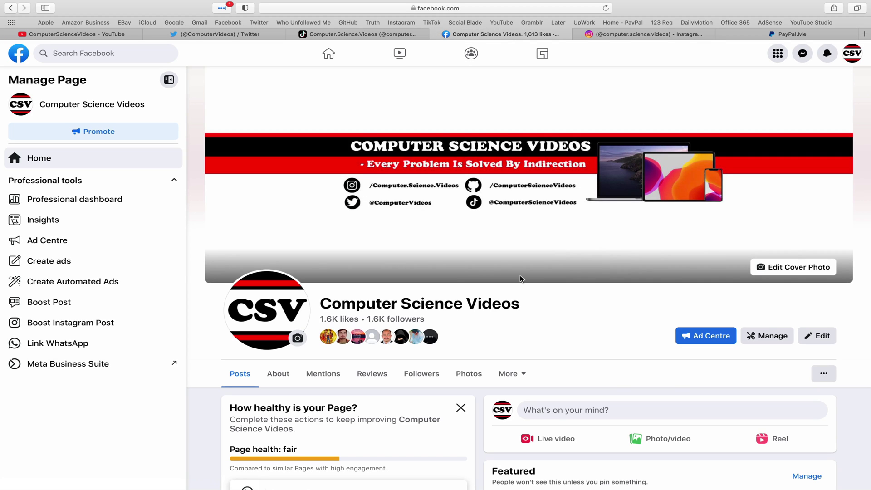
left_click(644, 34)
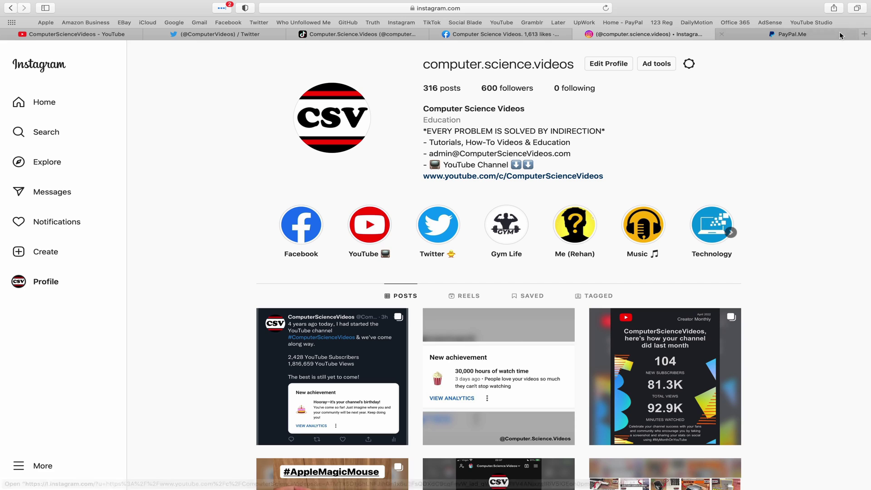
left_click(816, 35)
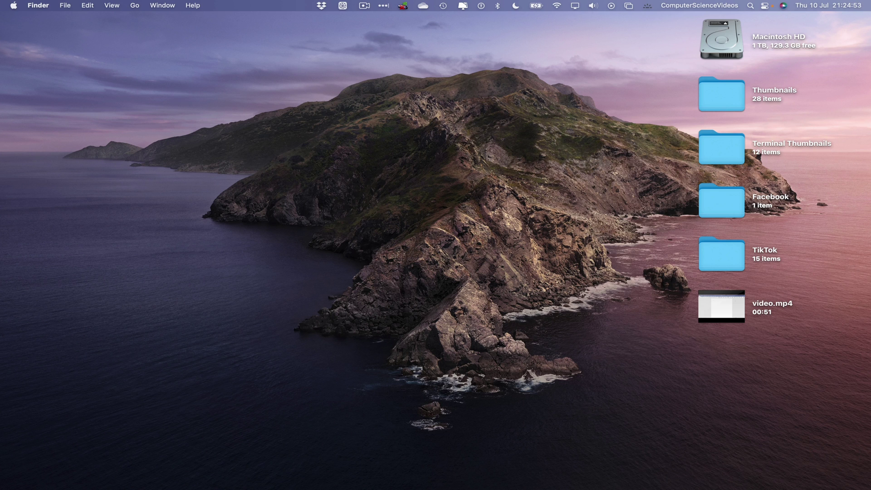
- Open YouTube Studio in Safari and go to the Inspiration ideas in the channel's content
mouse_move(396, 487)
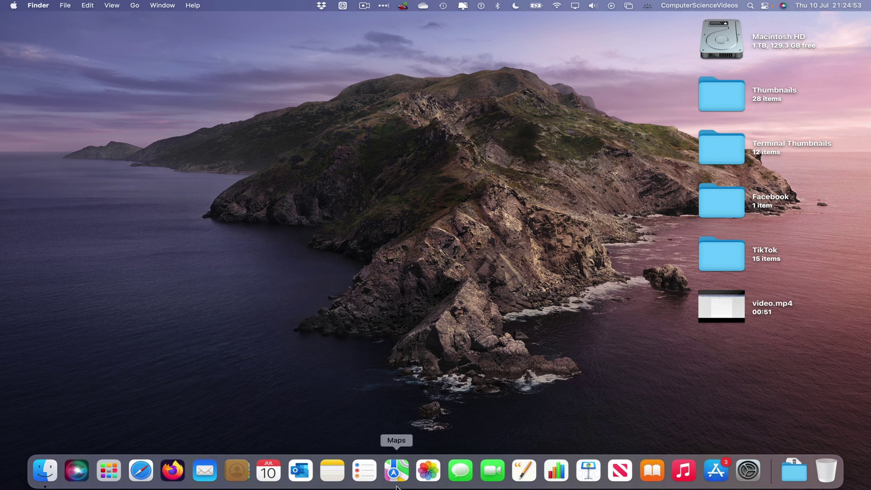
left_click(141, 487)
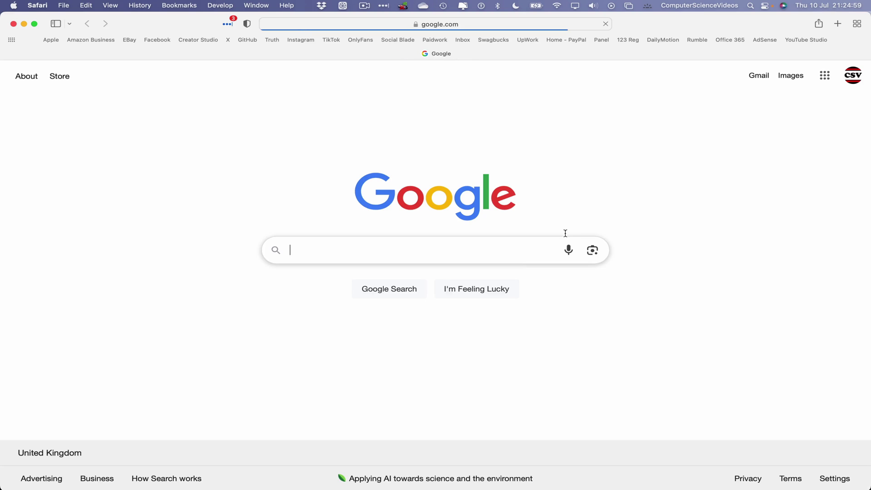
left_click(819, 41)
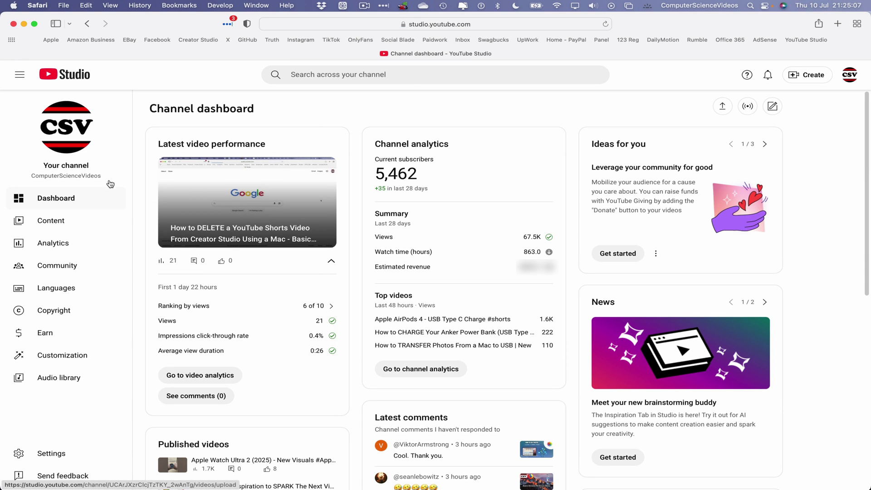
left_click(82, 226)
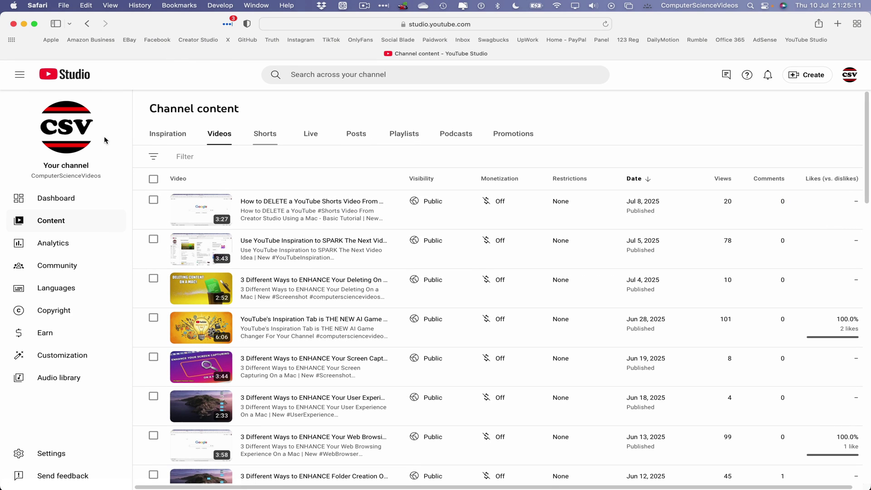
left_click(172, 137)
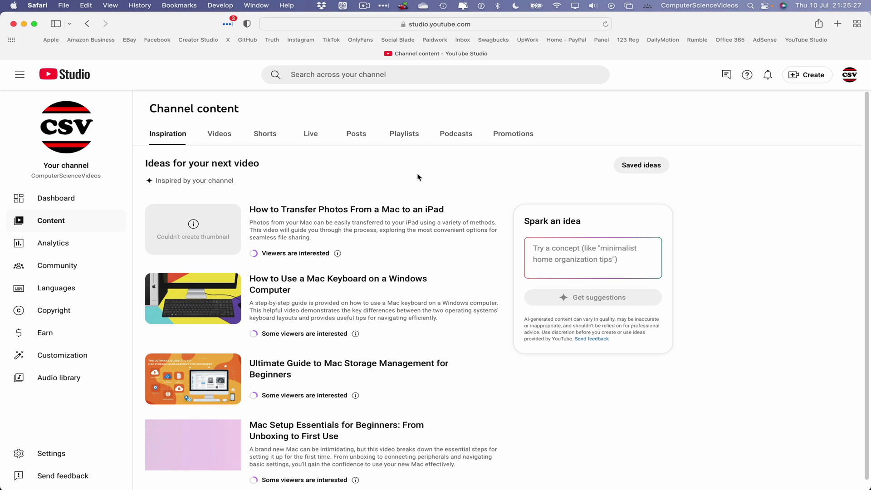
- Generate video idea suggestions for the concept "iMac 2025"
left_click(594, 271)
type("iMac 2025")
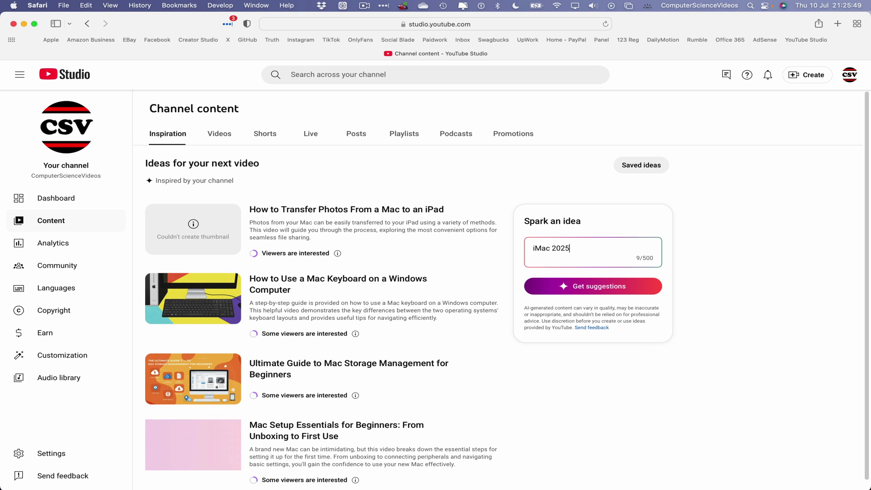
left_click(622, 293)
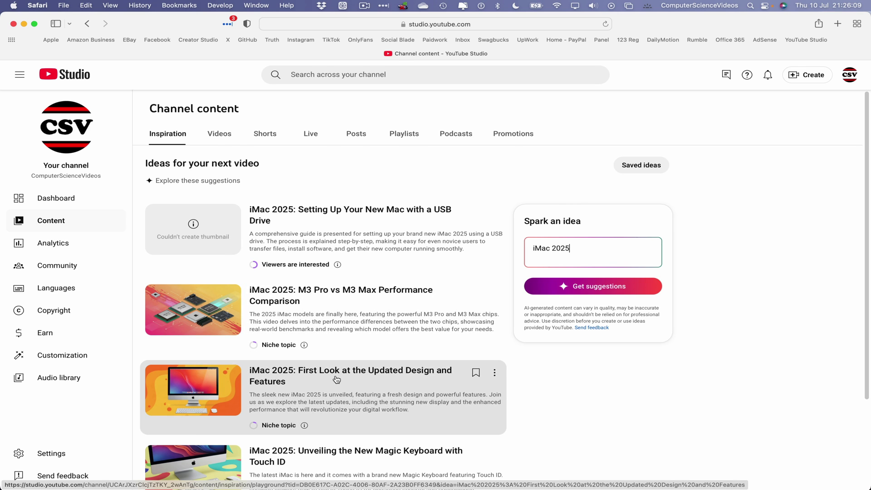
- Open the idea "iMac 2025: First Look at the Updated Design and Features" and show more of its suggested thumbnails
left_click(334, 380)
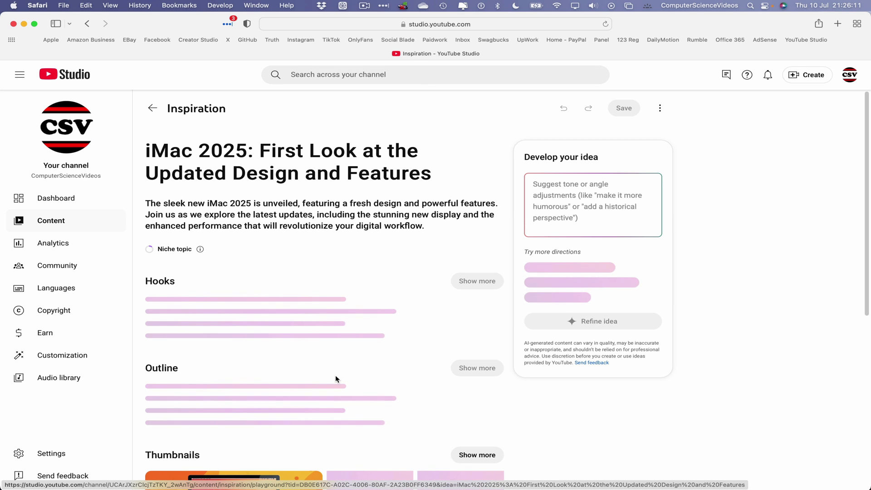
scroll(347, 379, "down", 3)
scroll(350, 377, "down", 3)
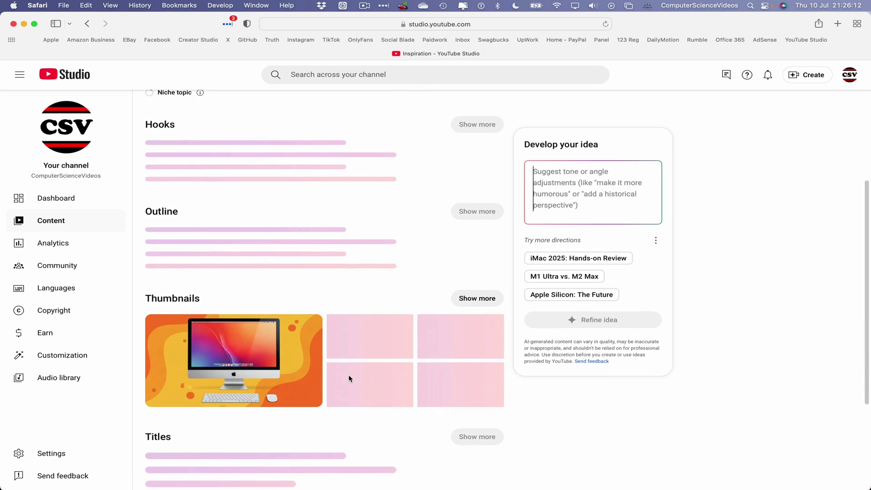
left_click(476, 298)
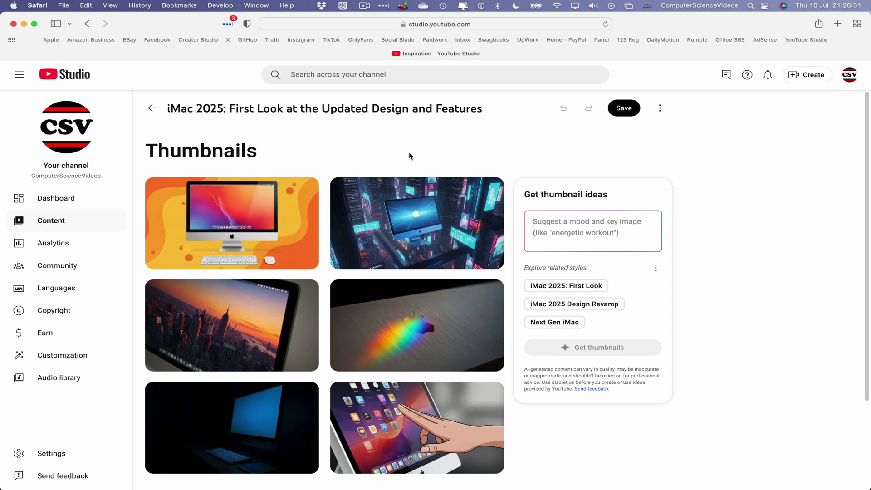
- Download the orange and yellow iMac thumbnail to the Desktop and return to the thumbnail suggestions
scroll(324, 179, "down", 2)
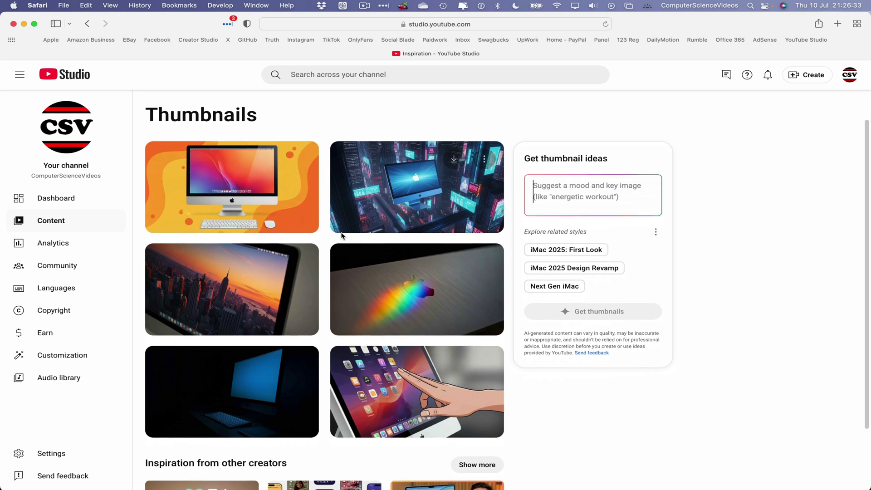
mouse_move(269, 167)
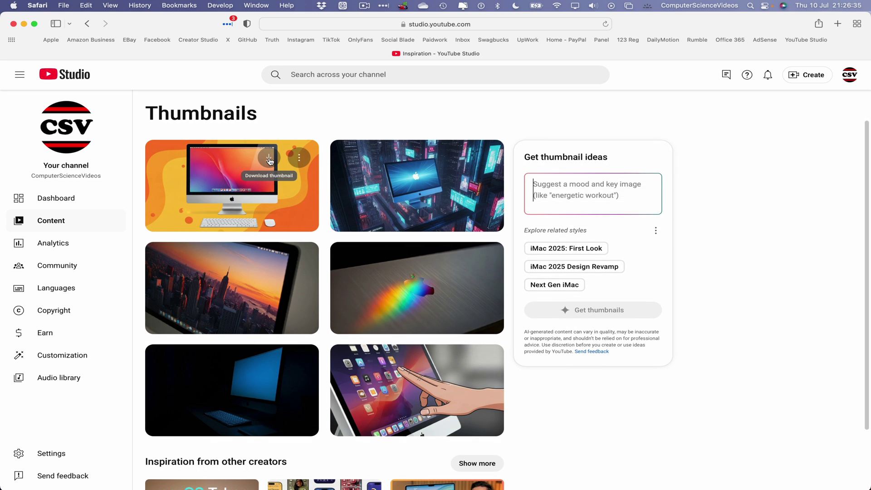
left_click(269, 159)
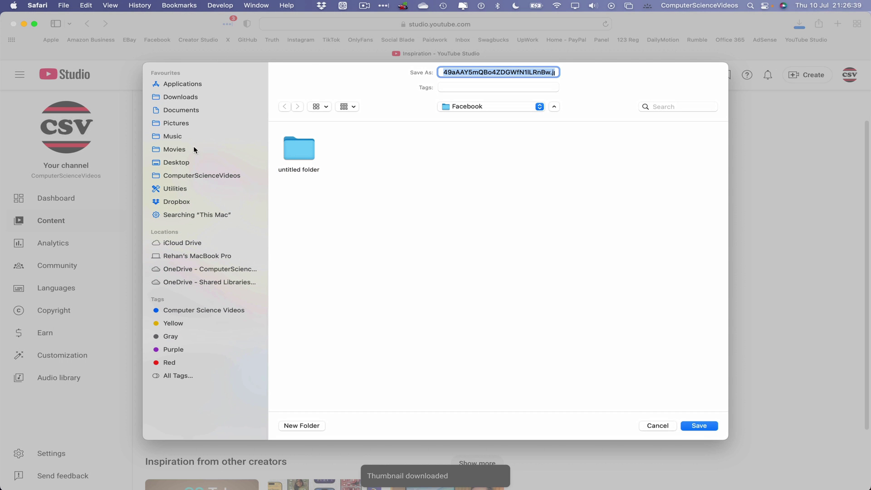
left_click(177, 162)
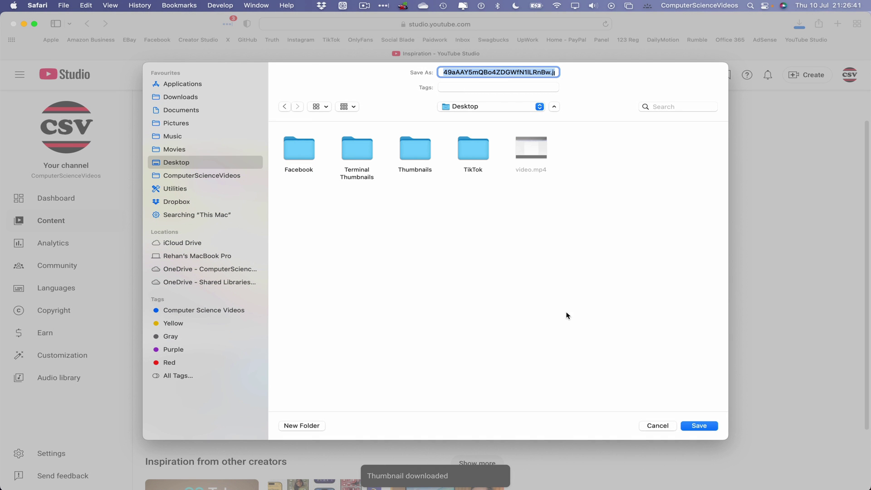
left_click(701, 425)
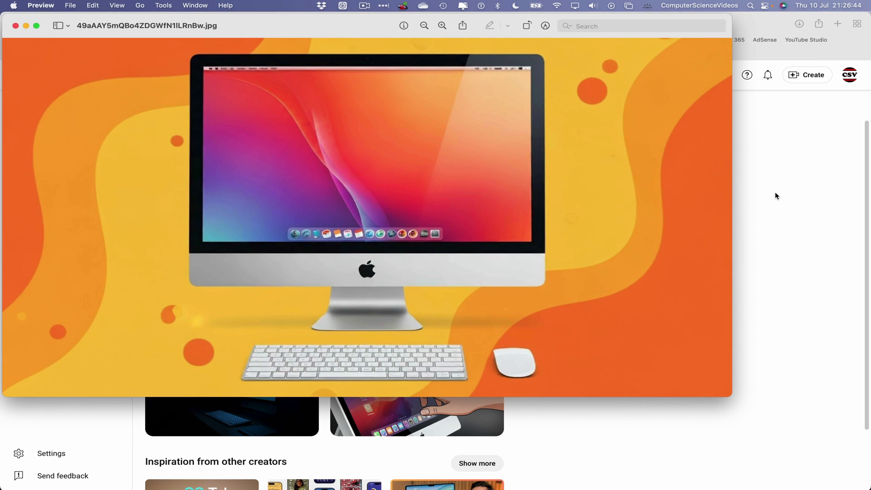
left_click(776, 195)
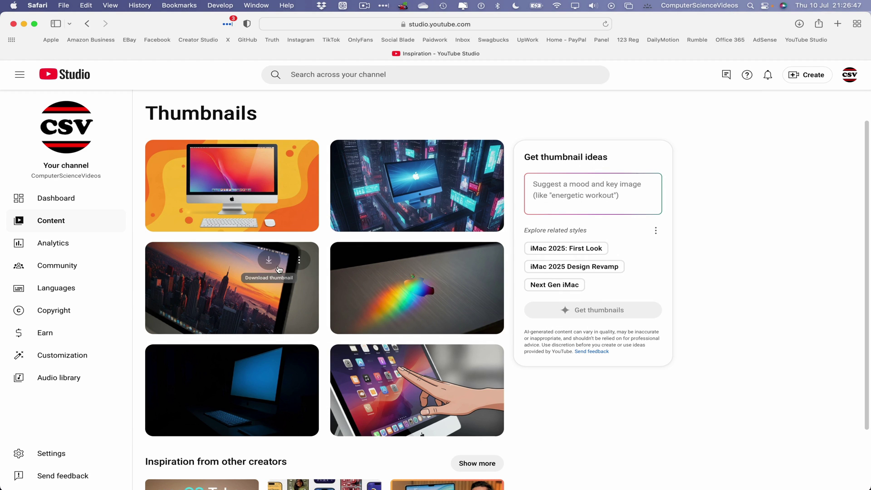
- Download the thumbnail with the sunset city skyline on the screen to the Desktop and return to the suggestions
left_click(279, 268)
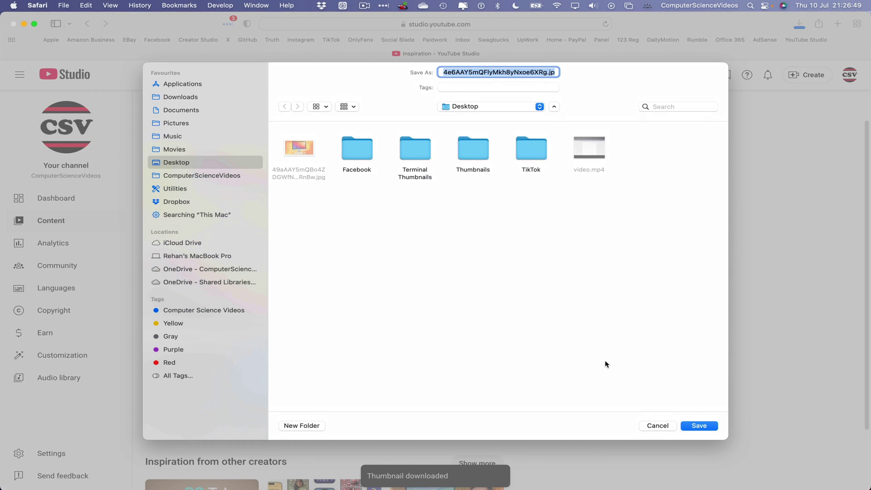
left_click(711, 425)
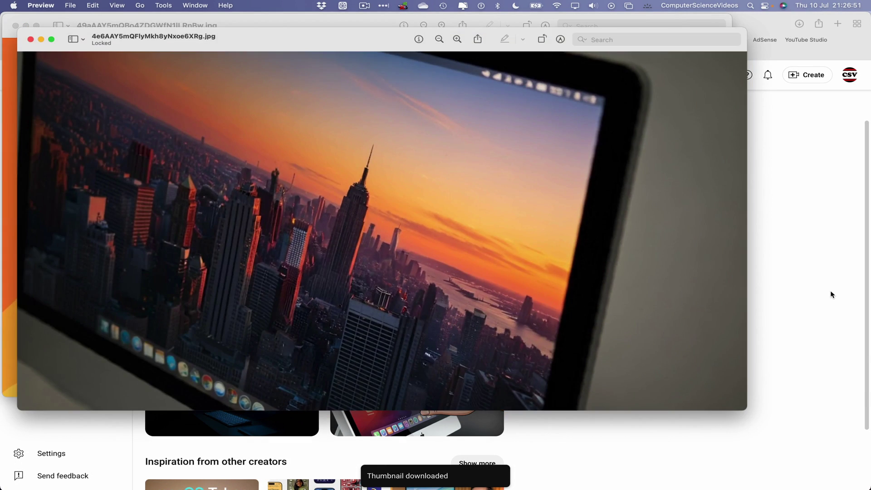
left_click(832, 295)
- Download the thumbnail of the hand touching the iMac screen to the Desktop and return to the suggestions
left_click(463, 361)
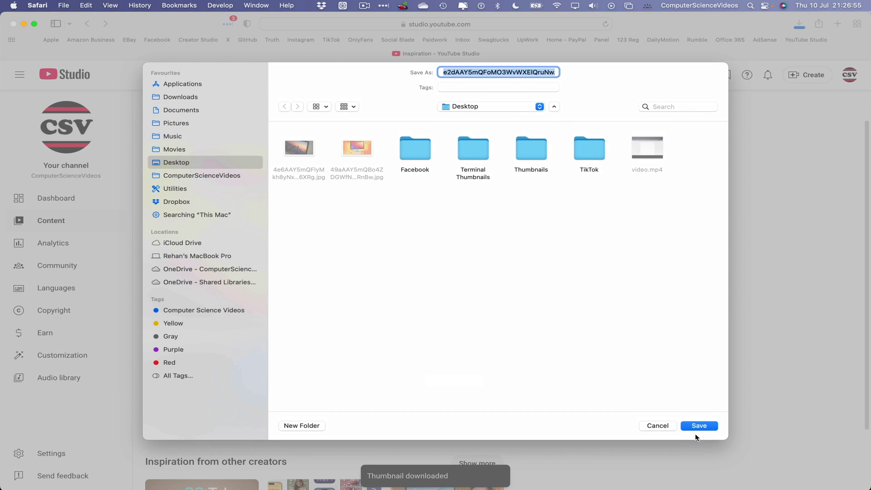
left_click(699, 426)
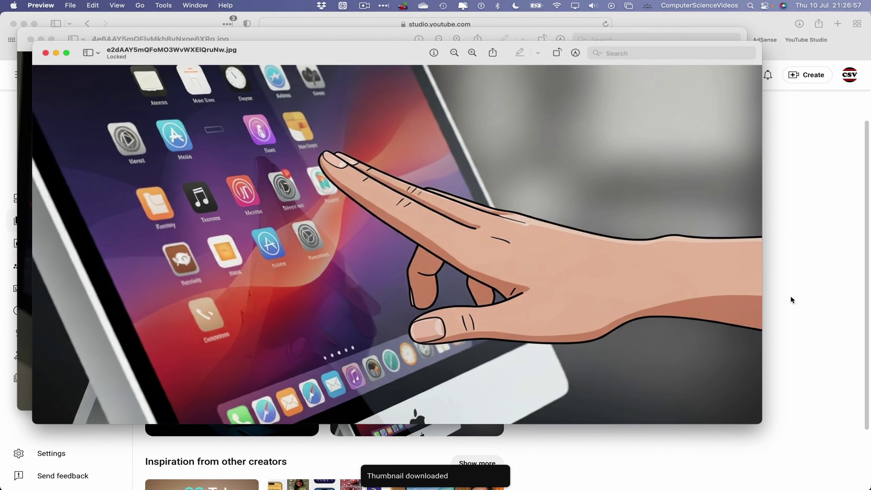
left_click(799, 216)
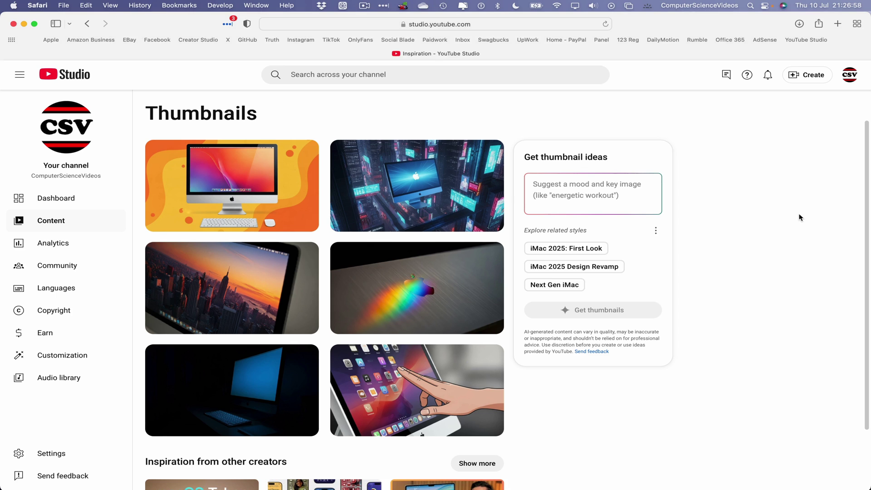
- Minimise the browser window and view the three downloaded thumbnail images side by side
left_click(17, 26)
key("ctrl+Up")
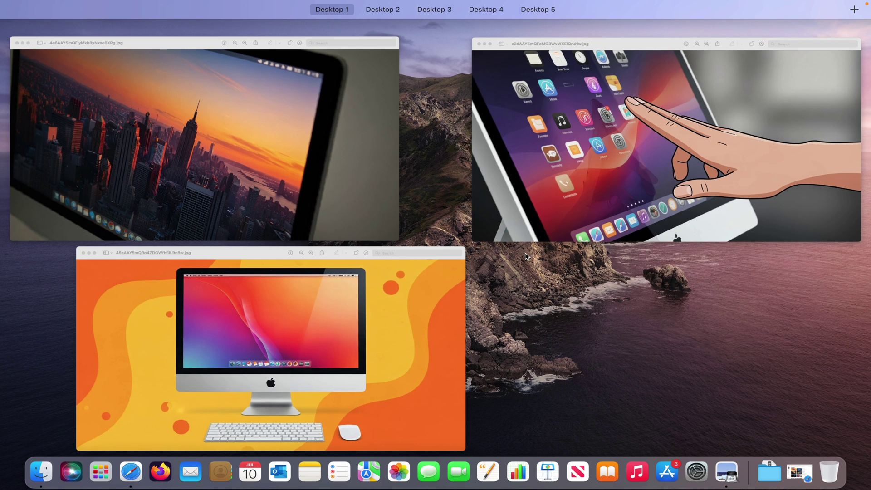
left_click(594, 335)
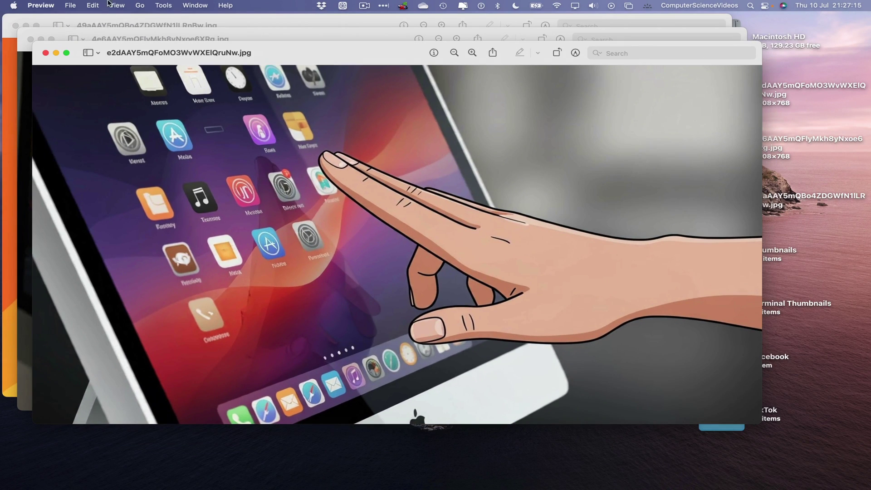
- Quit Preview, and restore the minimised Safari window to quit Safari as well
left_click(44, 5)
left_click(60, 99)
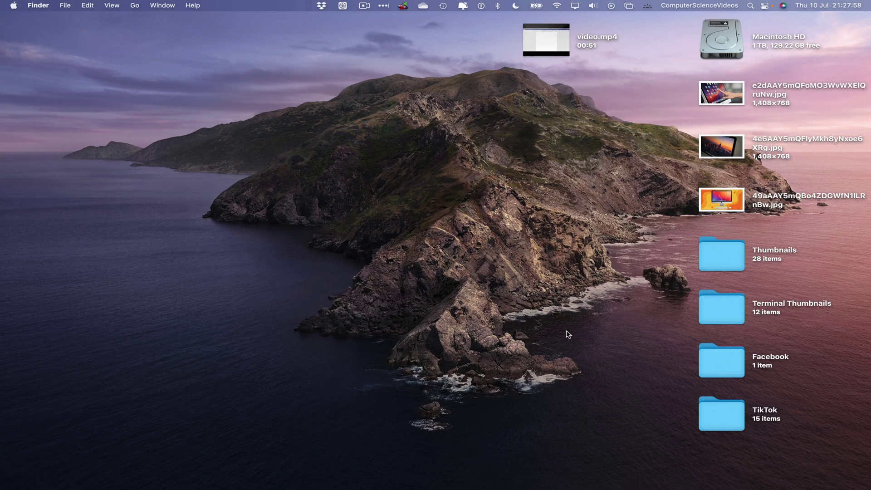
mouse_move(412, 488)
left_click(150, 476)
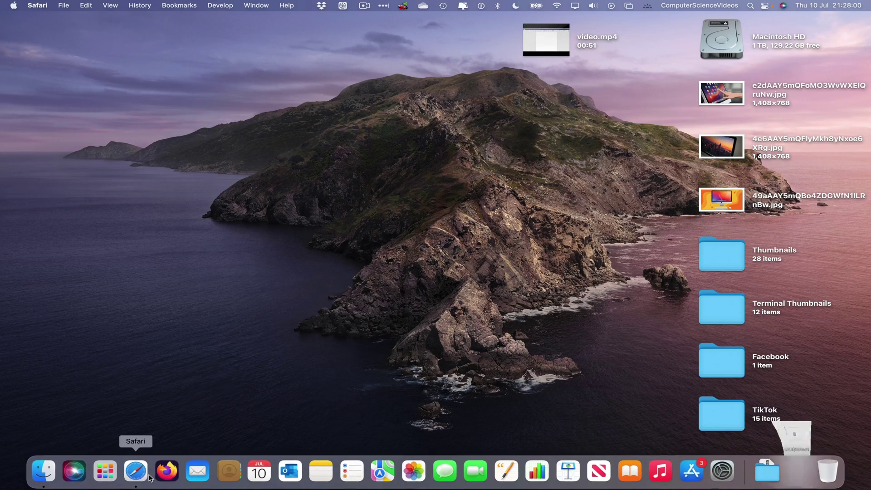
left_click(28, 5)
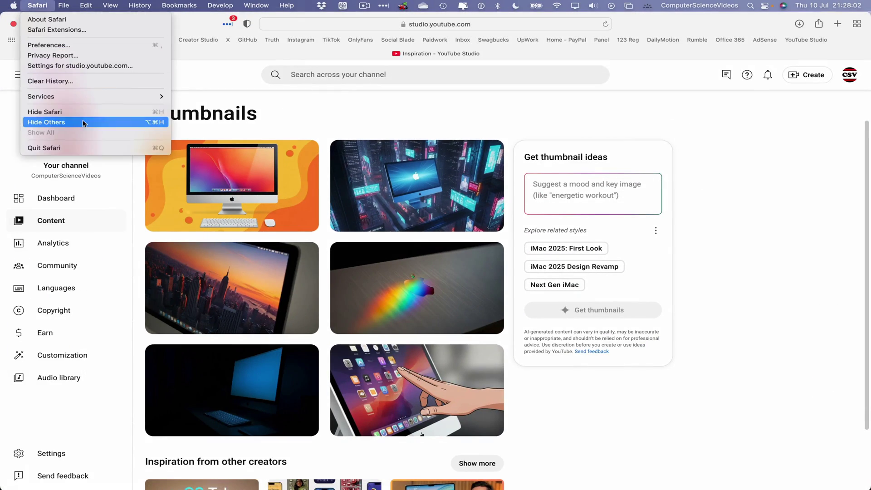
left_click(56, 146)
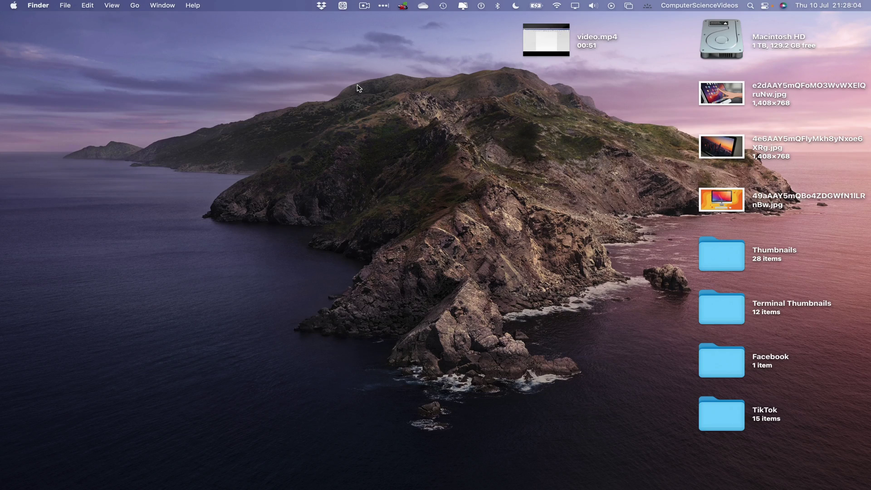